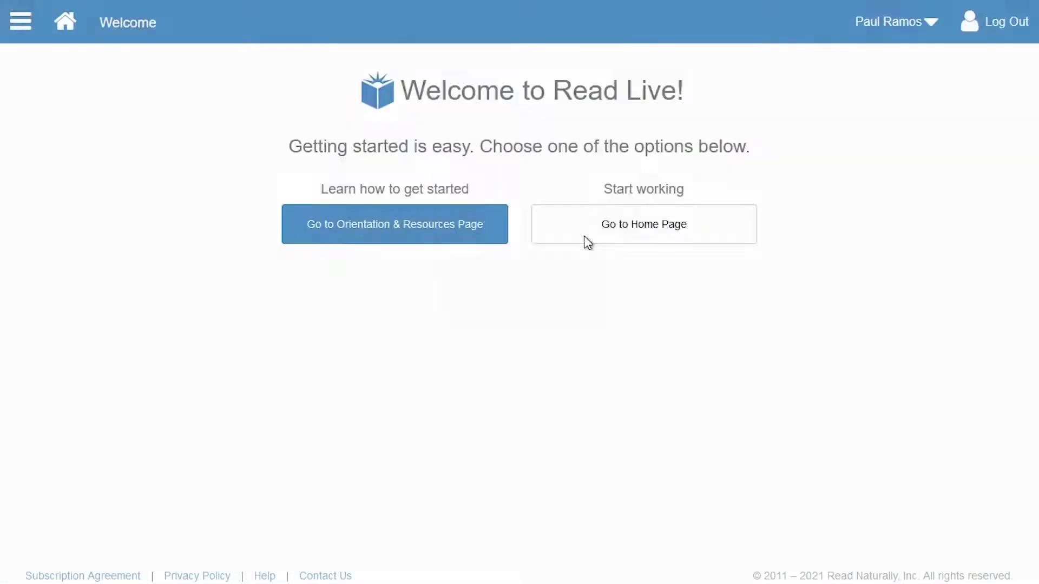
- Go from the Welcome screen to the Read Live home page and show the site navigation list
click(573, 230)
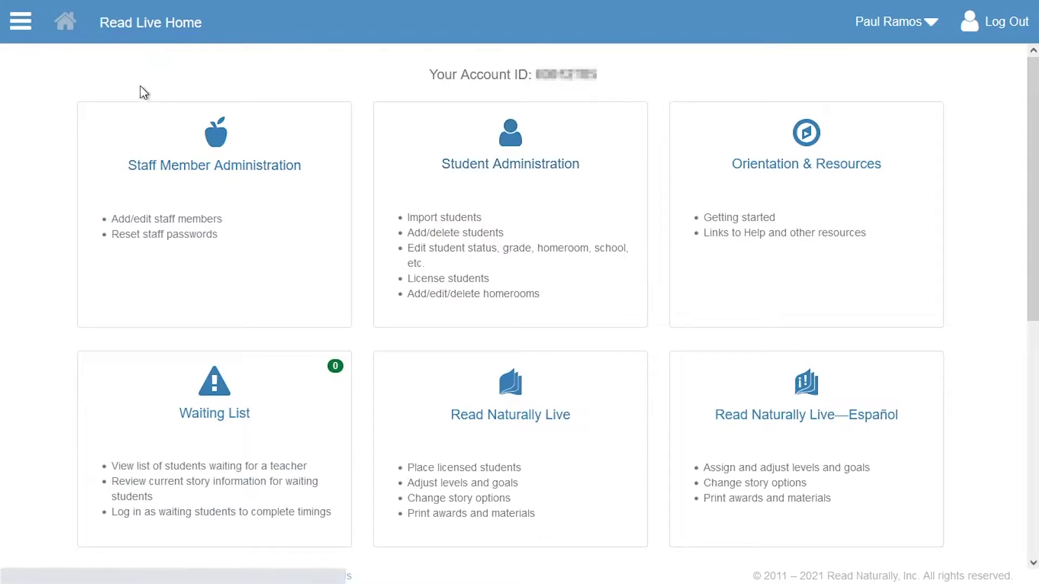
click(33, 30)
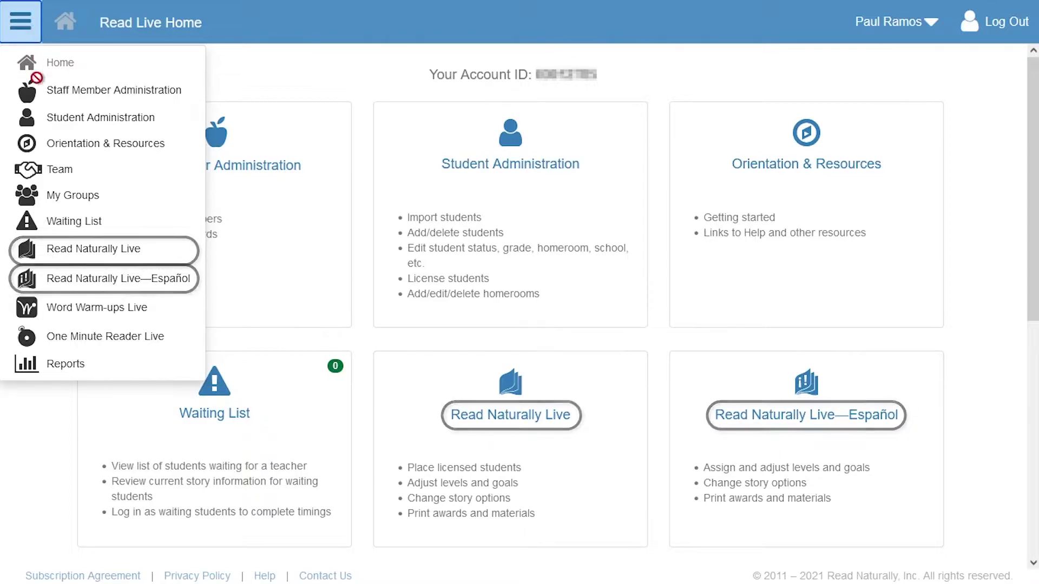
- In Read Naturally Live, select the student on Key Words and open their Teacher Menu
click(65, 252)
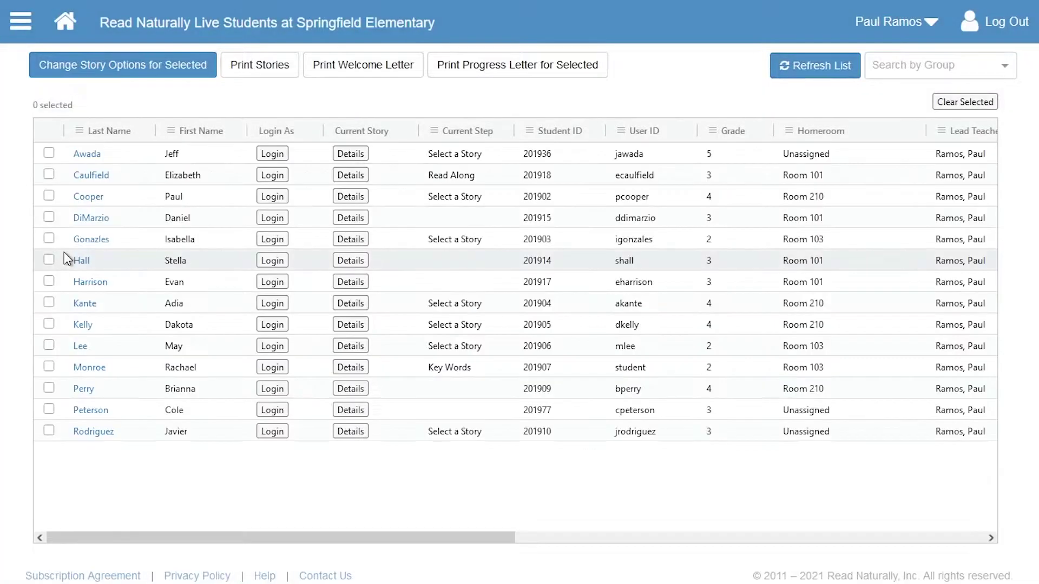
click(49, 366)
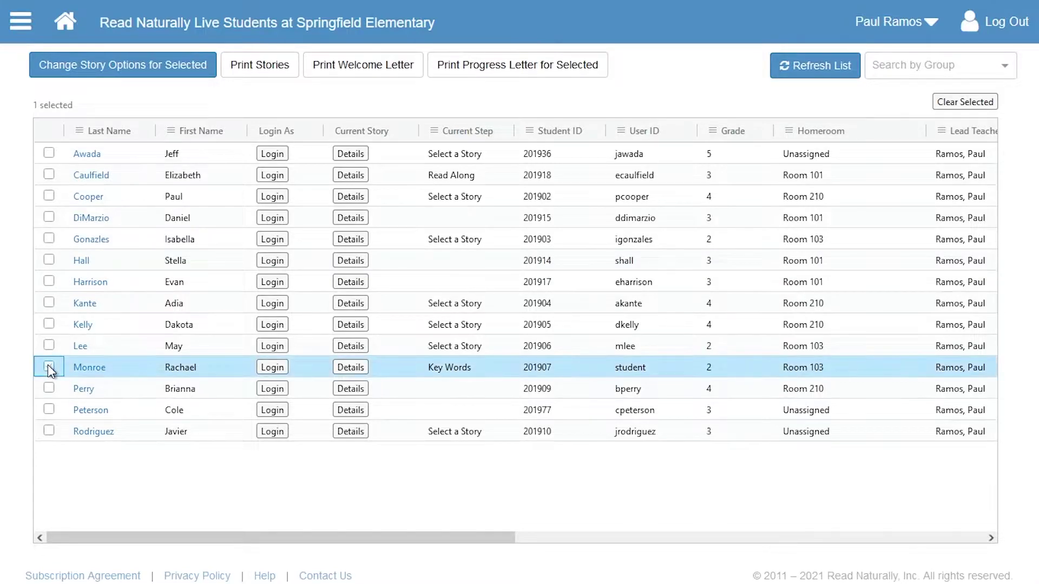
click(126, 74)
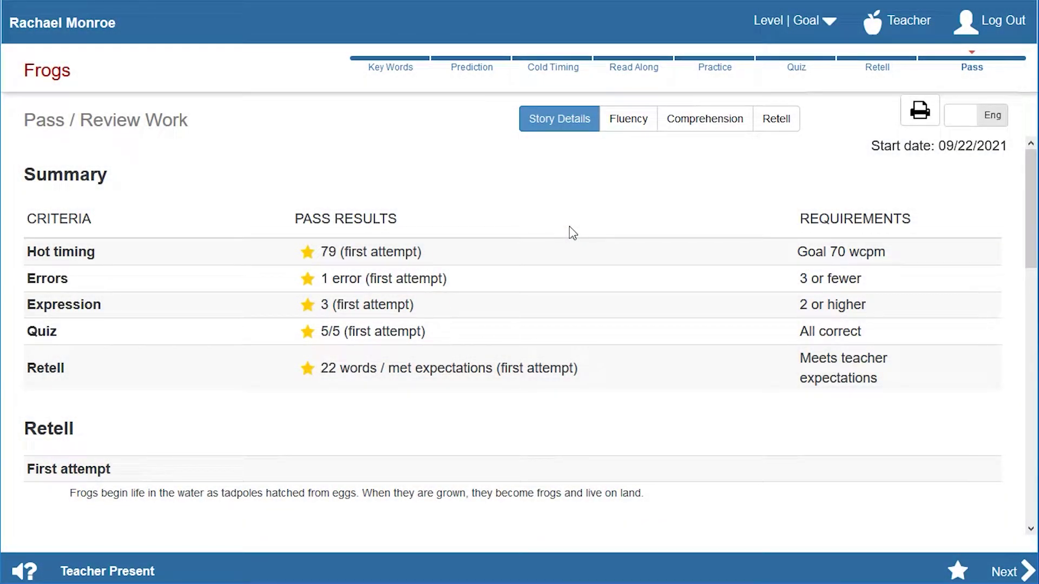
click(893, 23)
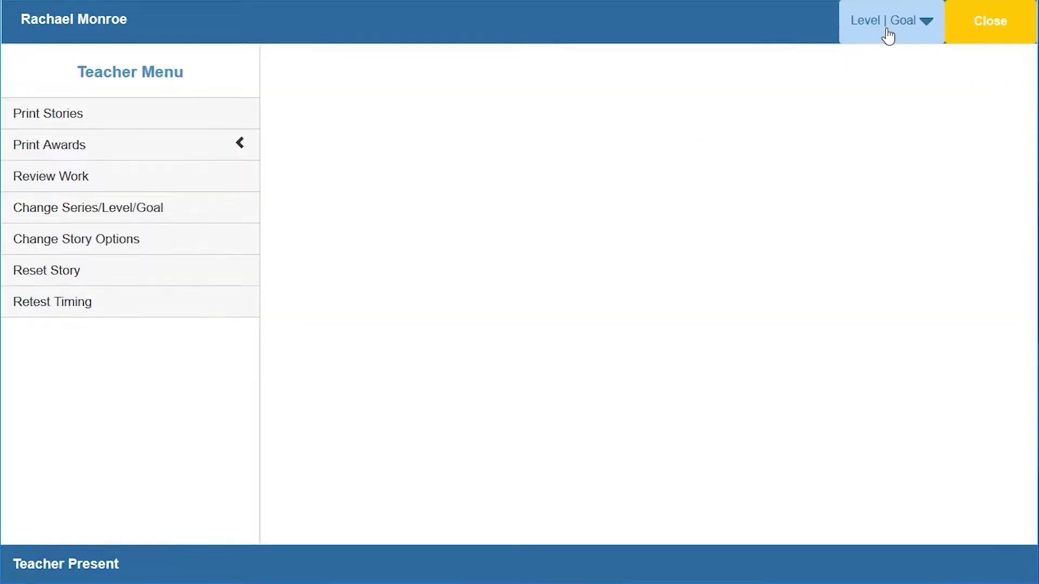
- Open the student's Change Story Options settings from the Teacher Menu
click(190, 240)
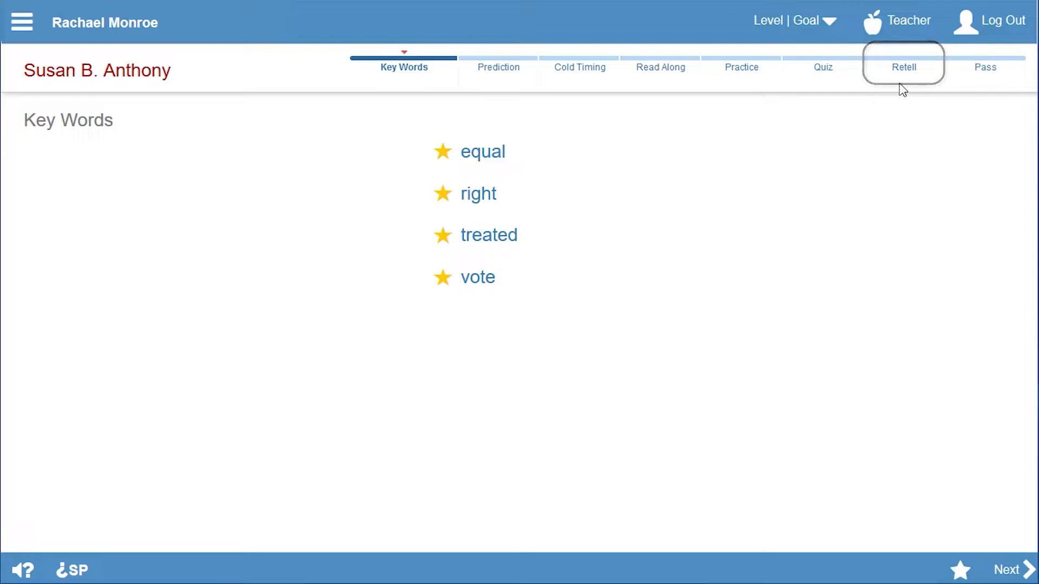
- Sign in as the teacher and open the student's story options
click(907, 24)
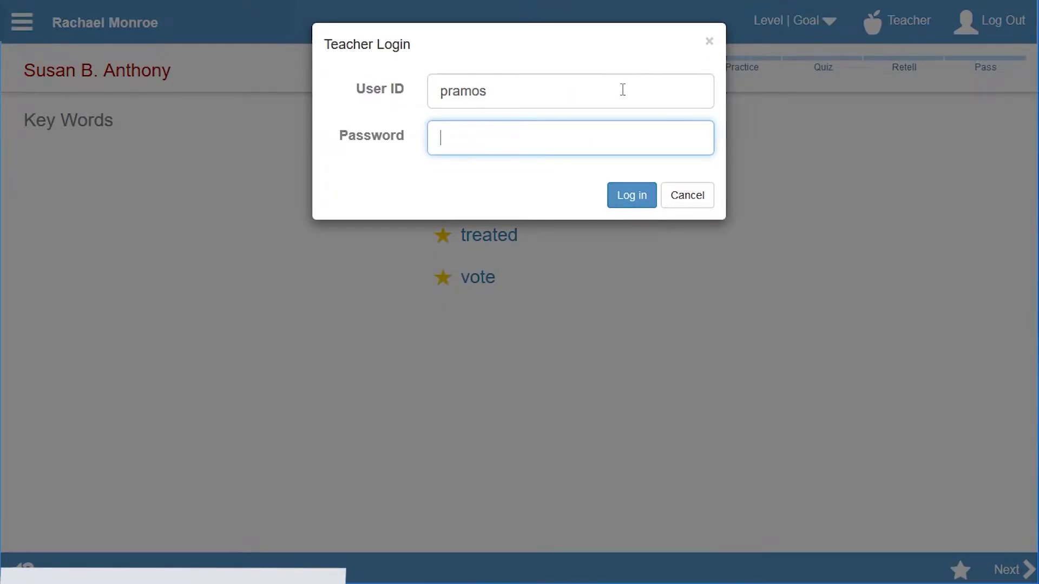
text(••••••••)
click(646, 203)
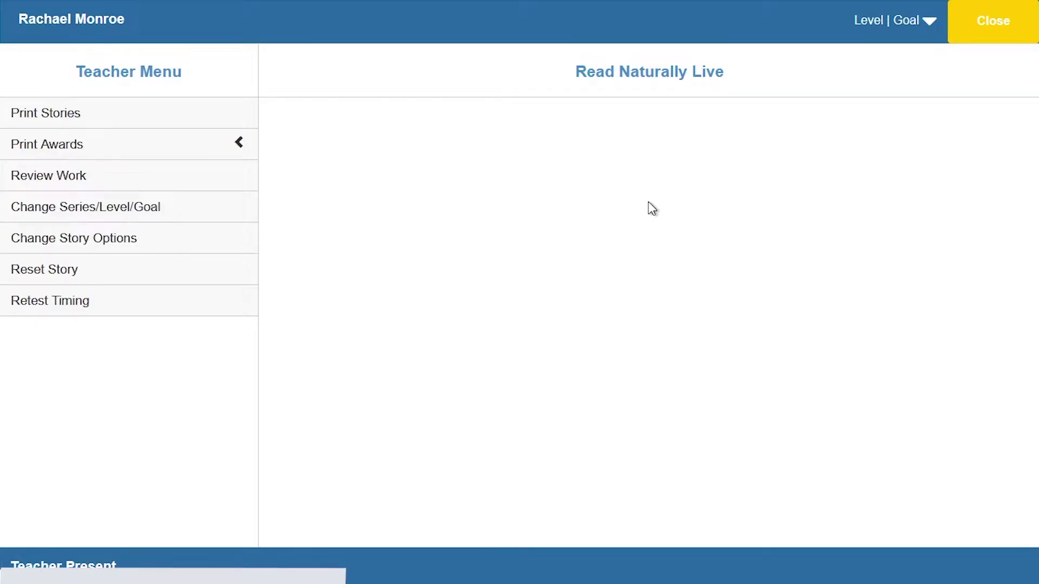
click(190, 239)
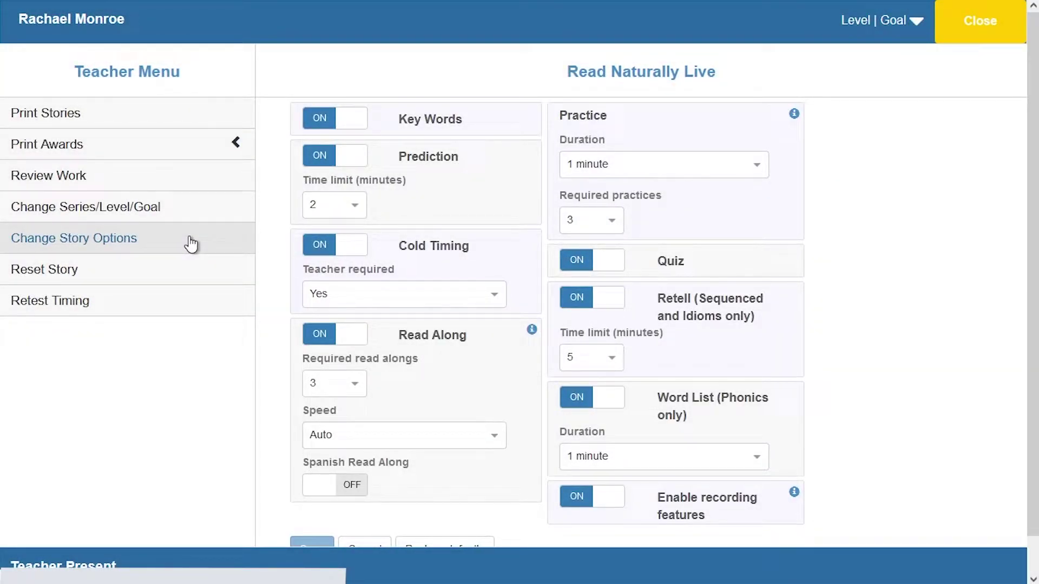
- Turn the Prediction and Retell steps off and save the story options
click(343, 162)
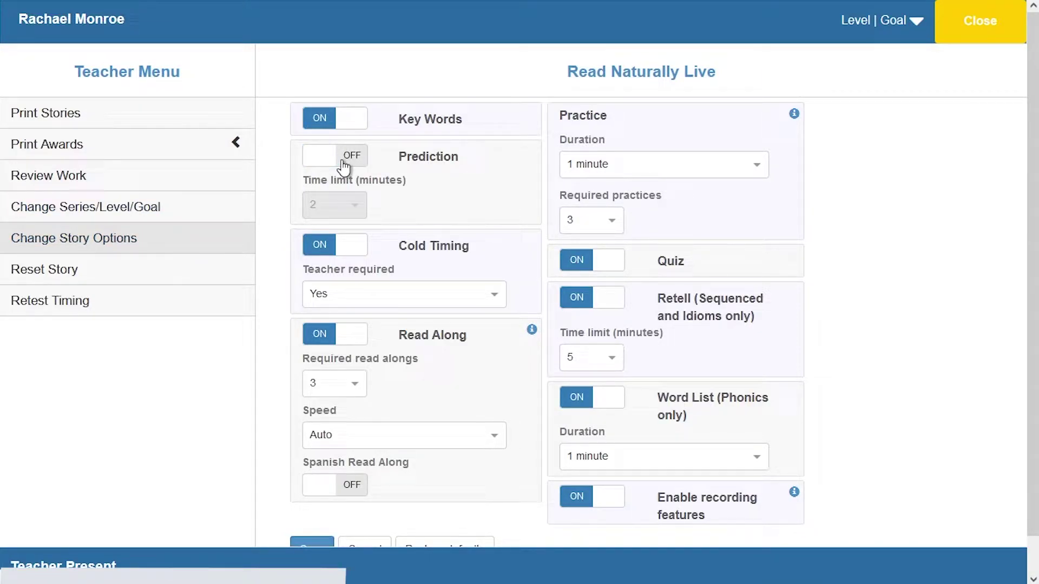
click(588, 303)
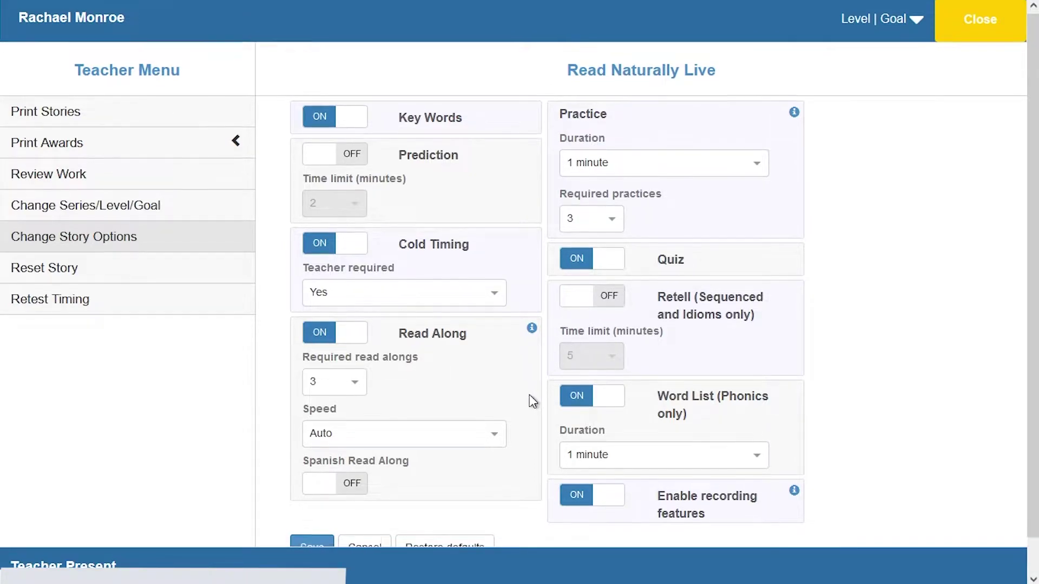
scroll(527, 398, down, 1)
click(323, 511)
scroll(920, 271, up, 1)
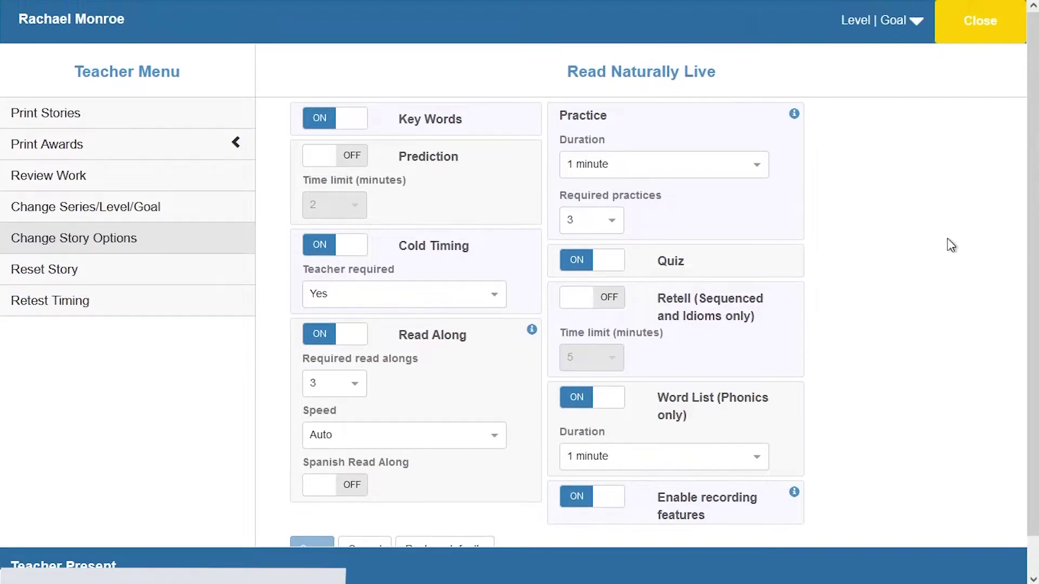
- Close the teacher settings and advance the Susan B. Anthony lesson from Key Words to Cold Timing
click(974, 22)
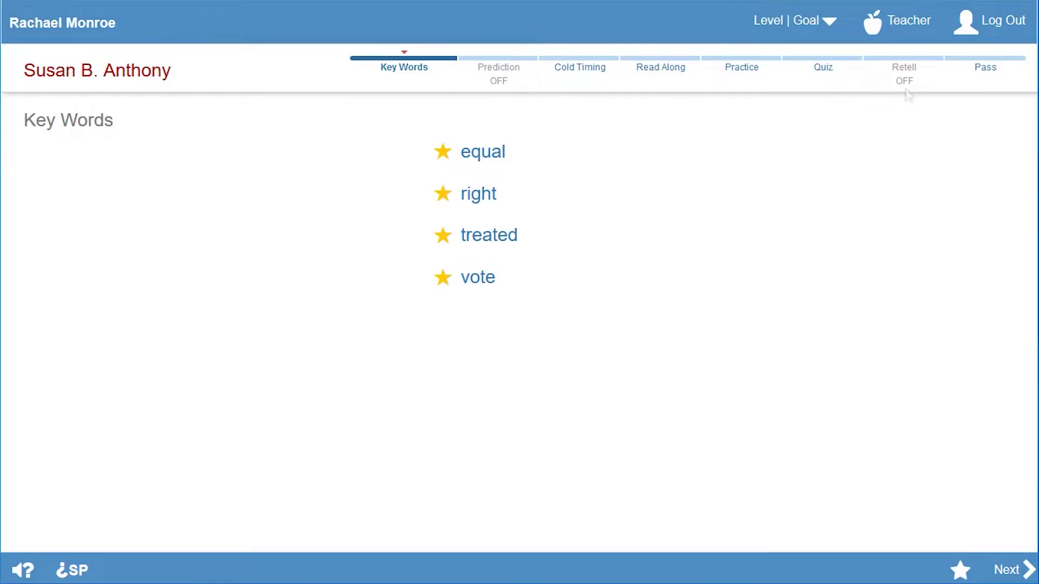
click(1028, 564)
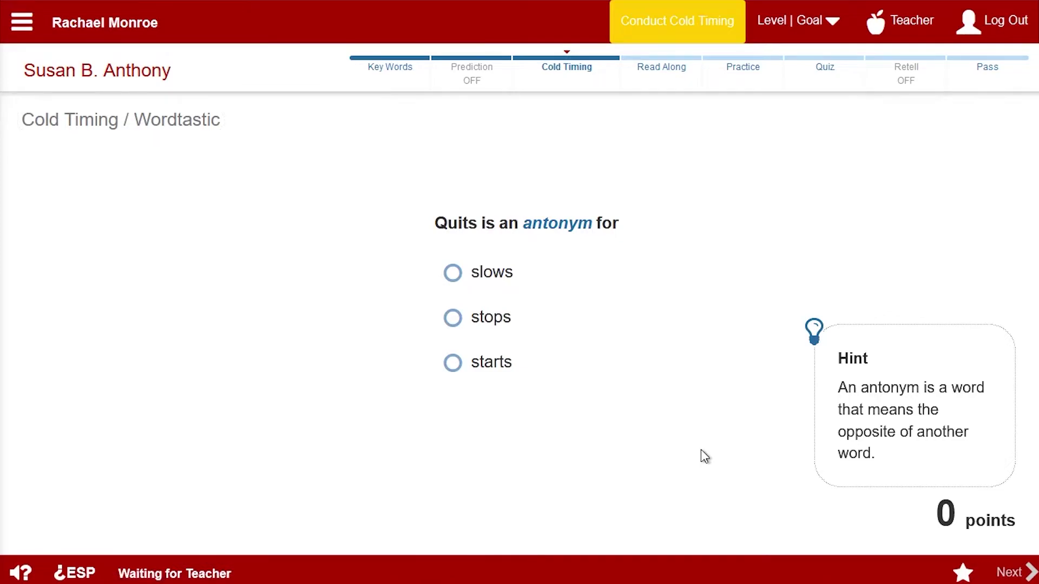
- Sign in as the teacher from Cold Timing and open the story options
click(901, 26)
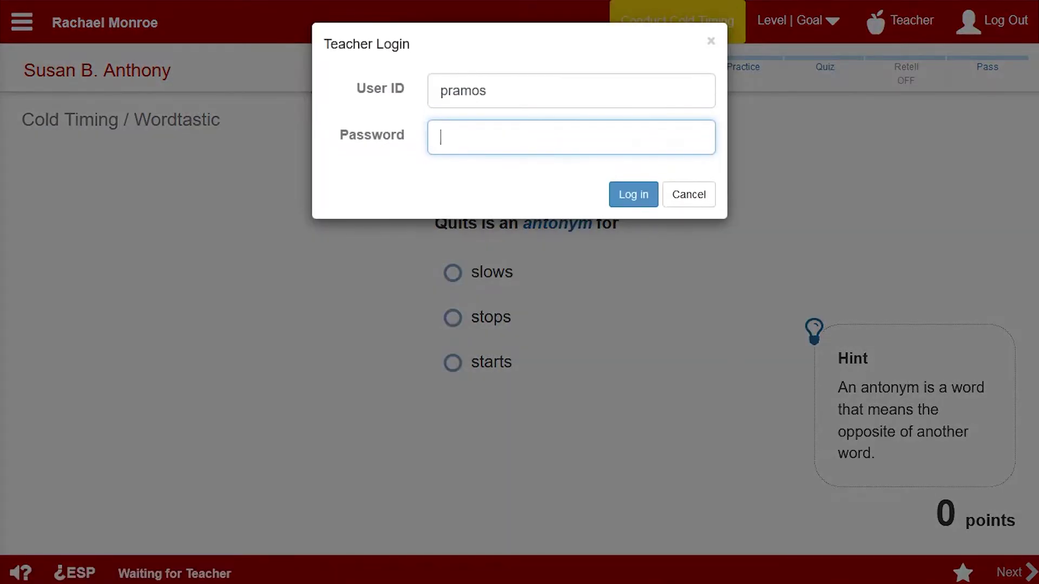
text(********)
click(625, 210)
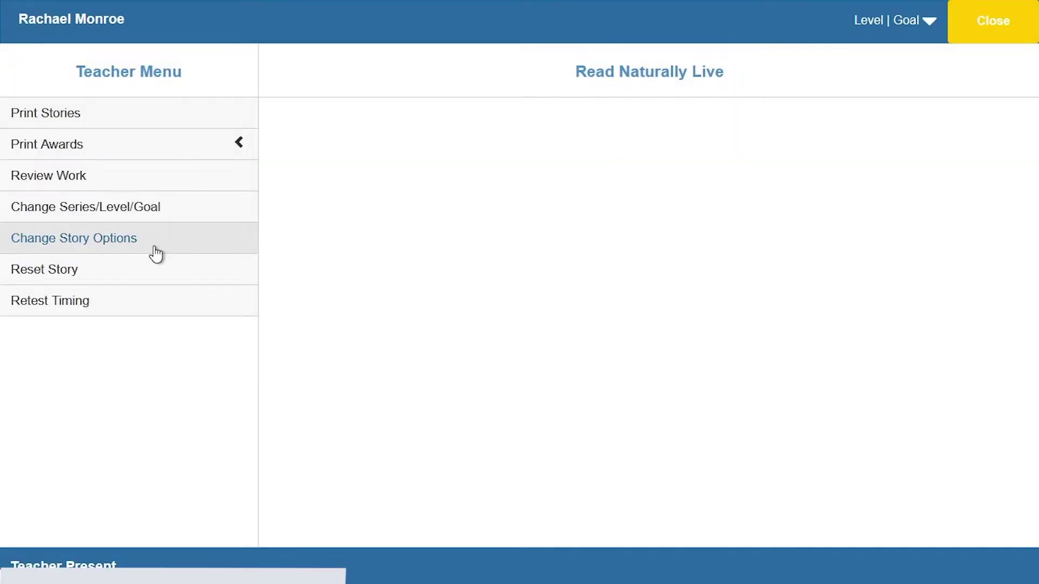
click(156, 253)
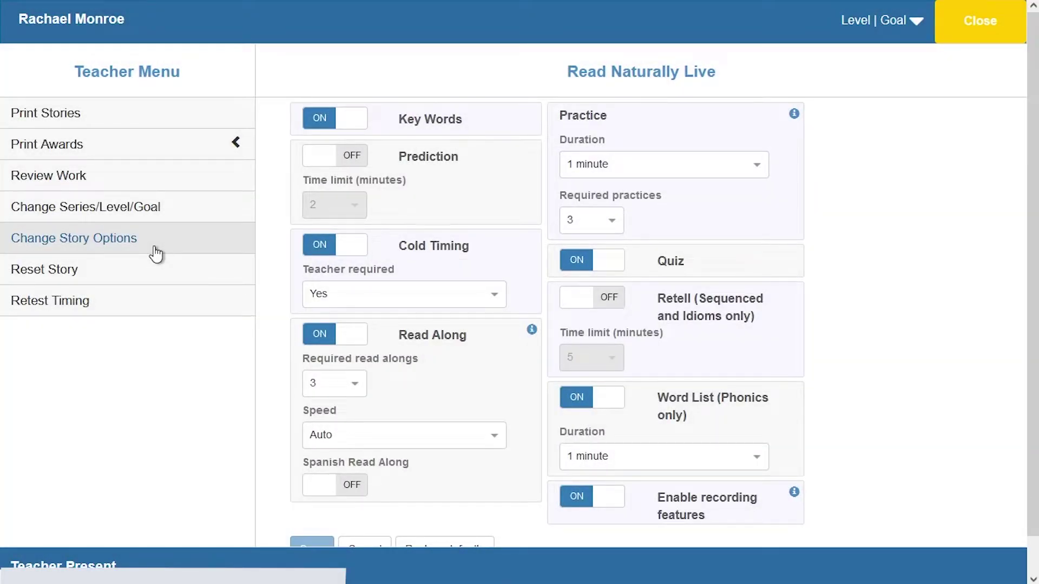
- Set Cold Timing's Teacher required to No, save, and return to the student's page
click(458, 297)
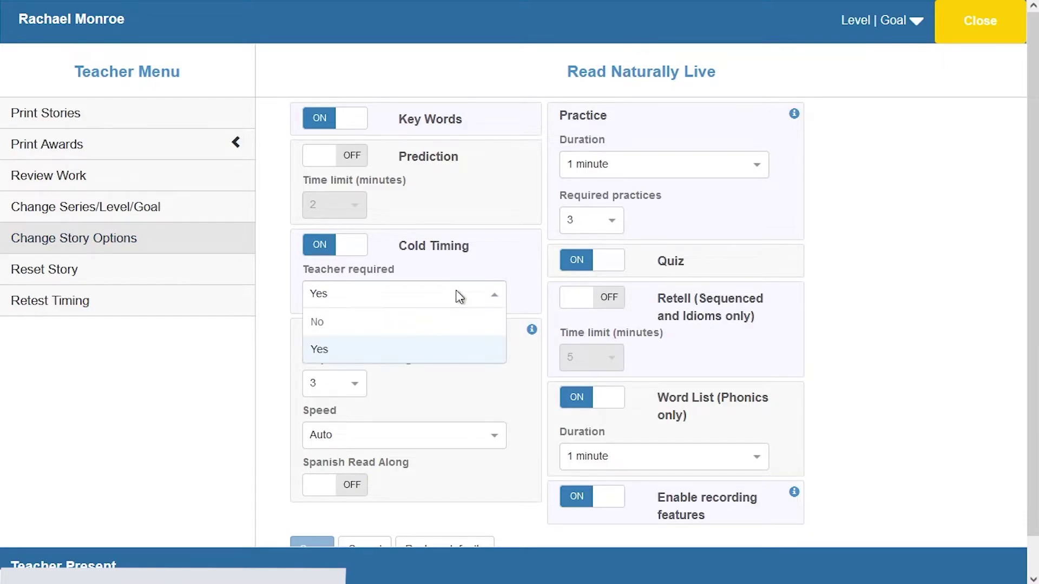
click(446, 324)
scroll(462, 339, down, 1)
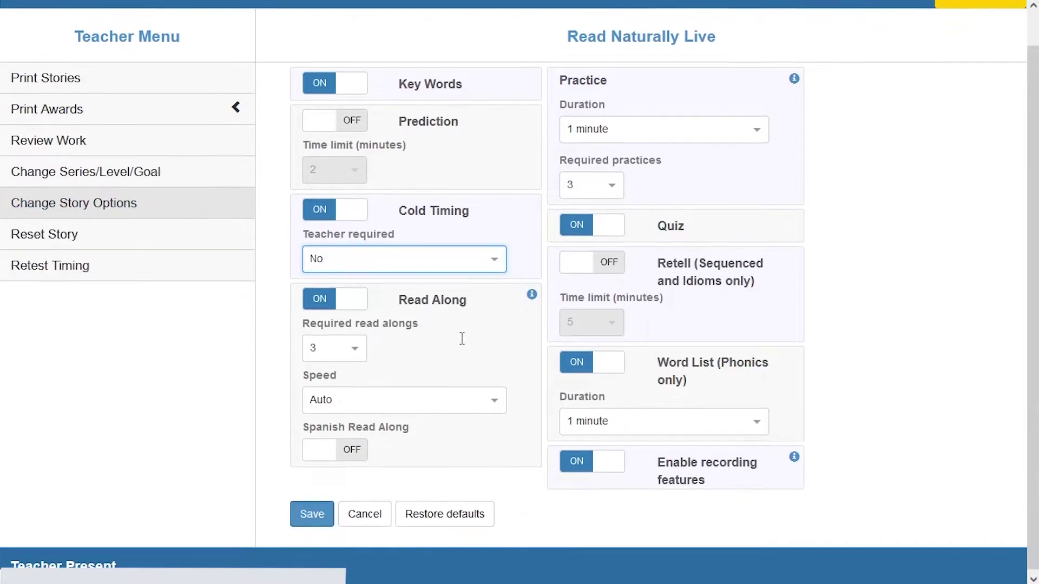
click(313, 511)
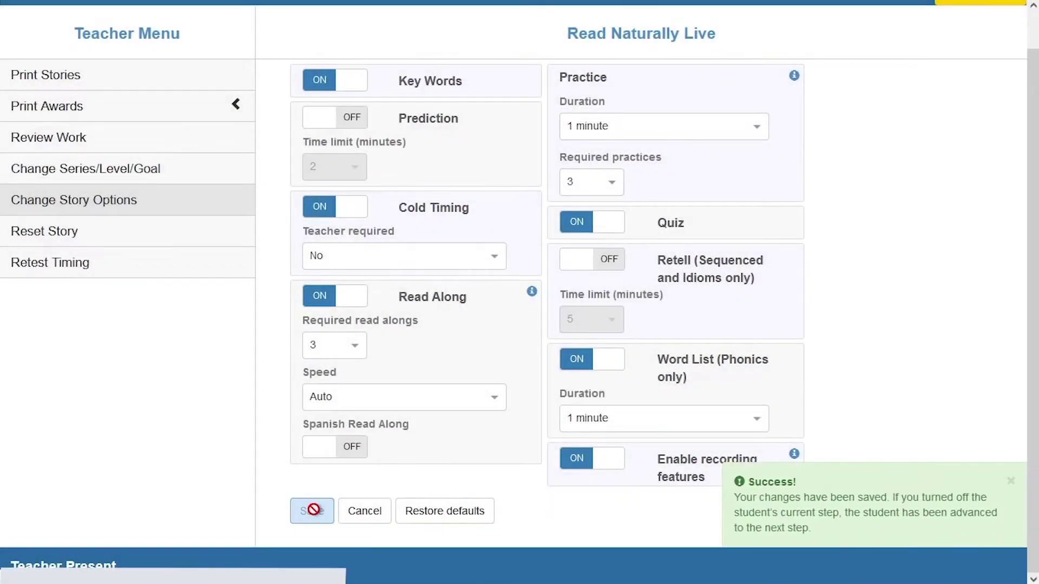
scroll(457, 436, up, 1)
click(919, 19)
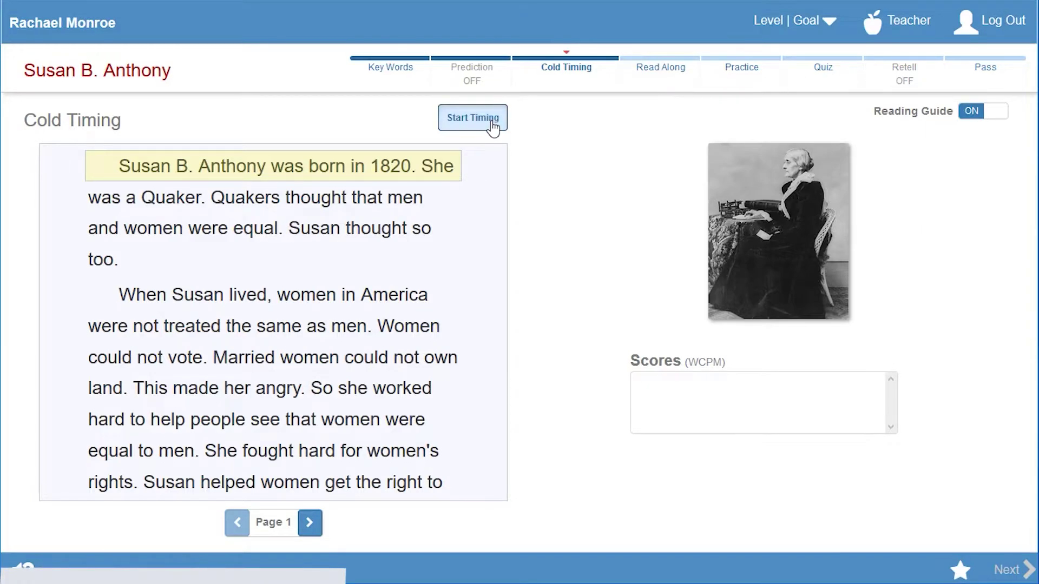
- Start the student's cold timing on the Susan B. Anthony passage
click(492, 123)
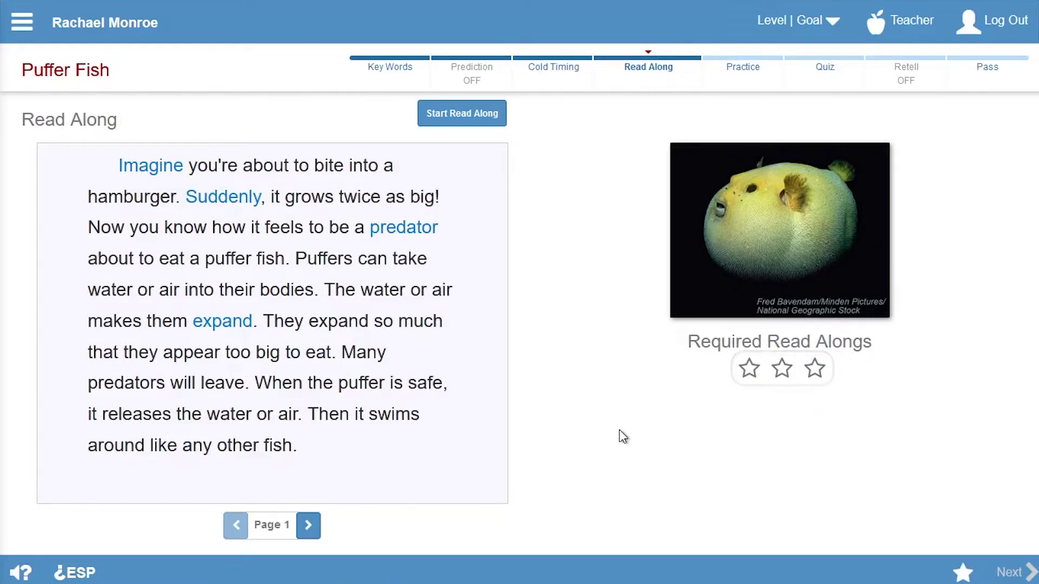
- Sign in as the teacher and open the Puffer Fish story options
click(901, 41)
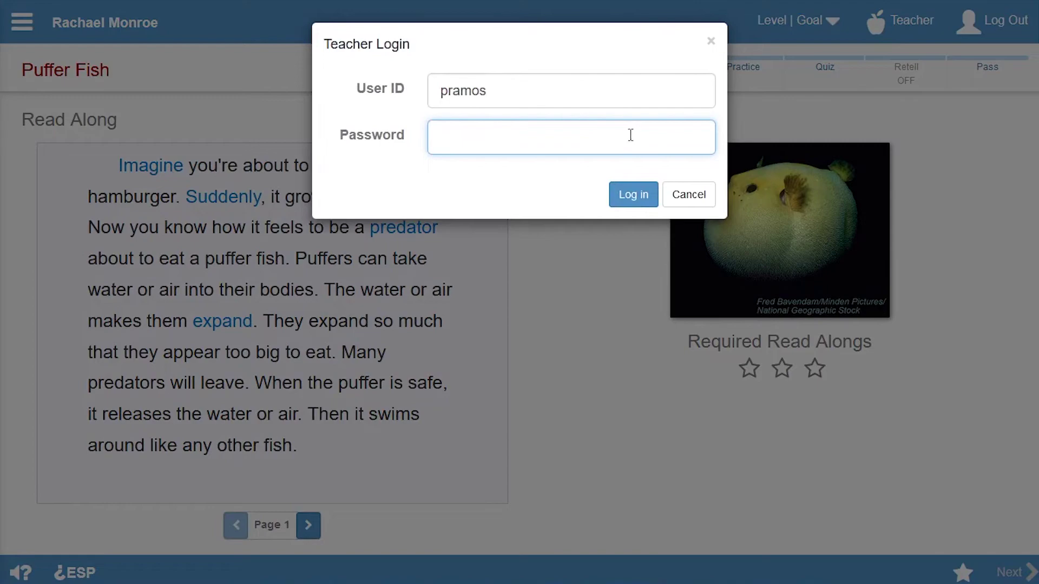
text(********)
click(629, 192)
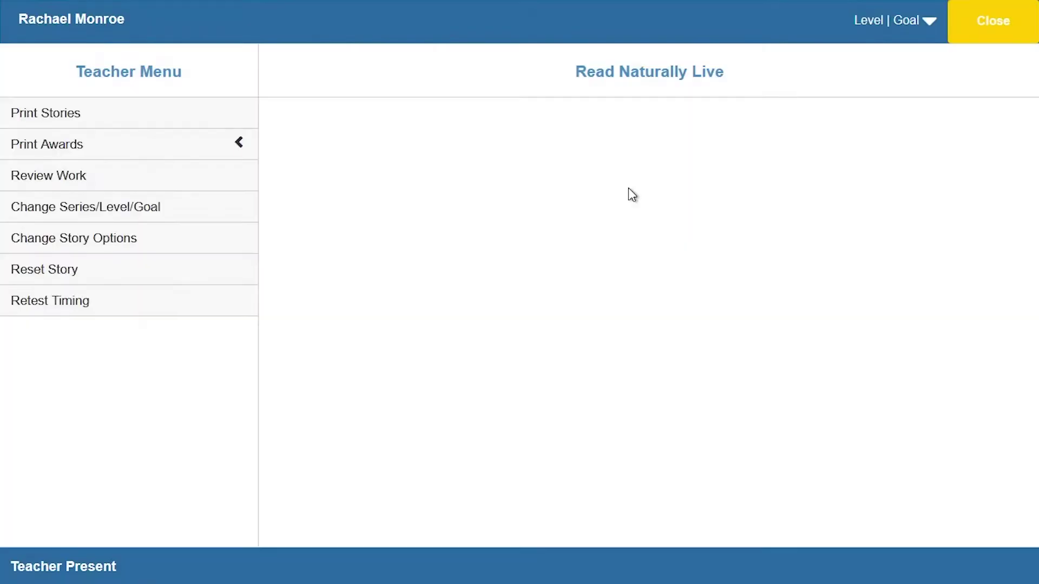
click(213, 249)
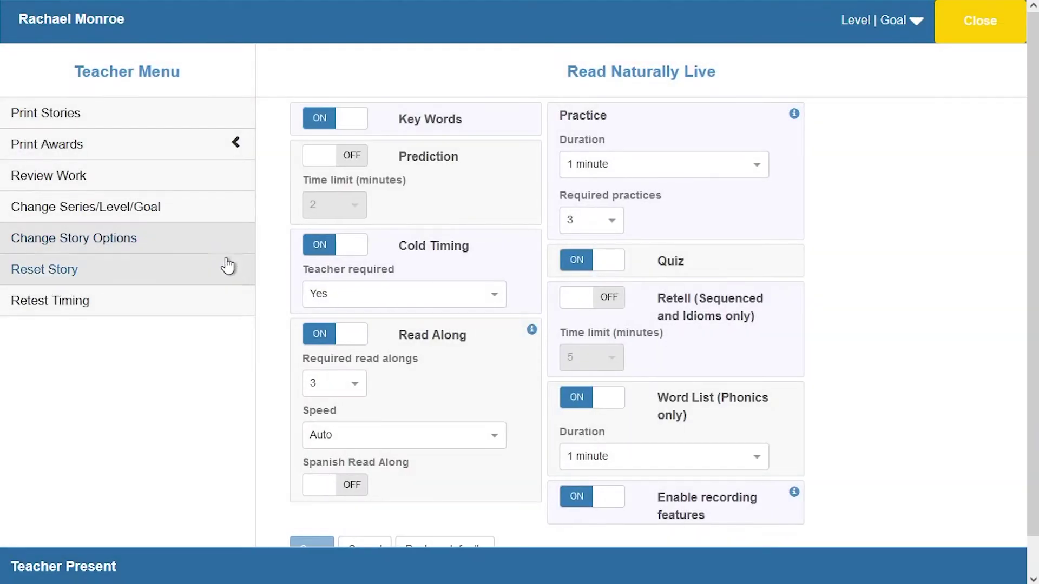
- Check the Required read alongs choices, leaving the value at 3 for now
scroll(274, 313, down, 1)
click(344, 348)
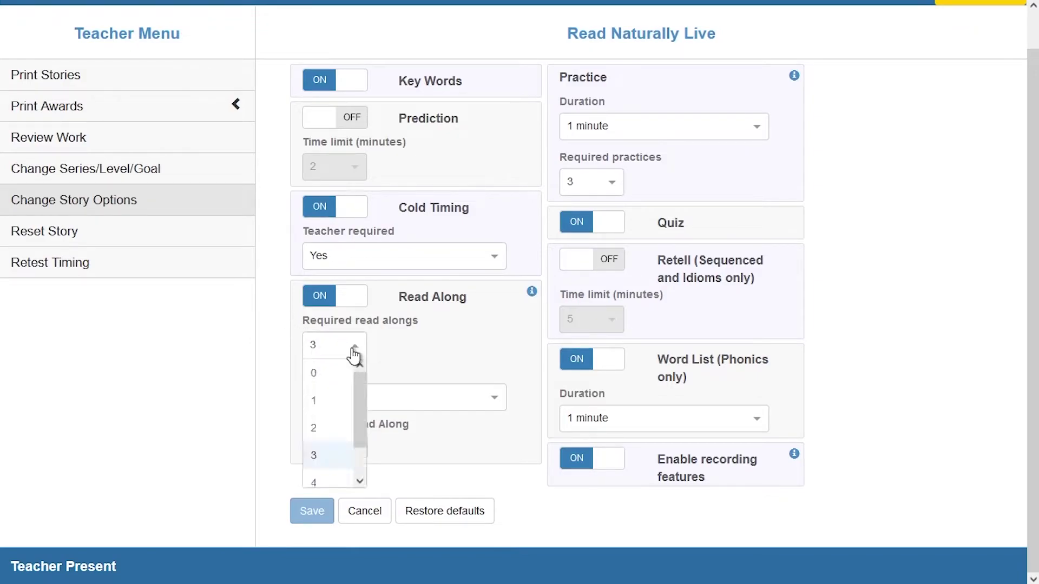
mouse_move(358, 382)
mouse_down()
mouse_move(356, 435)
mouse_move(359, 379)
mouse_up()
click(394, 366)
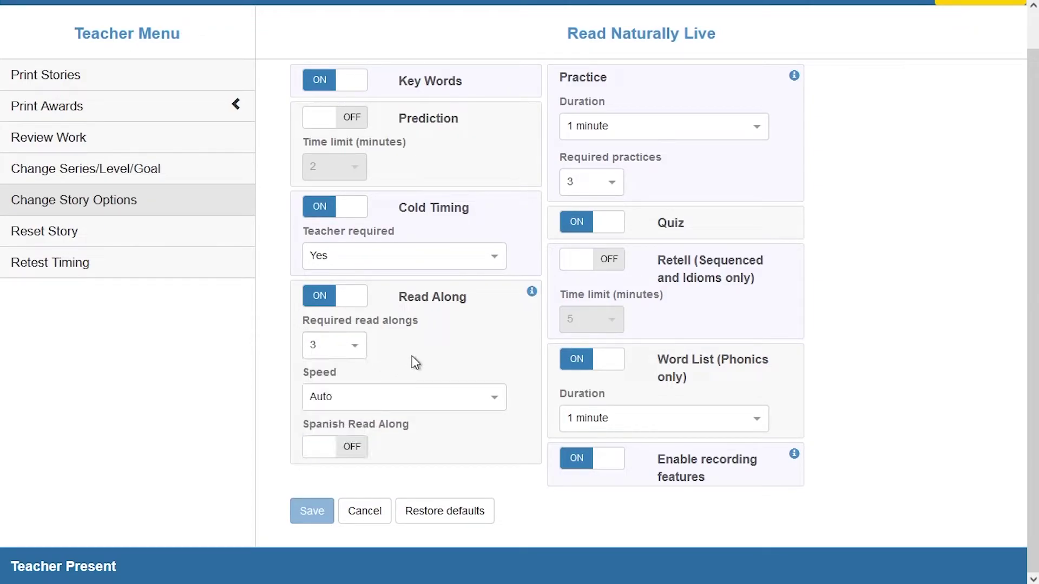
- Keep read along speed at Auto and change required read alongs from 3 to 2
click(492, 400)
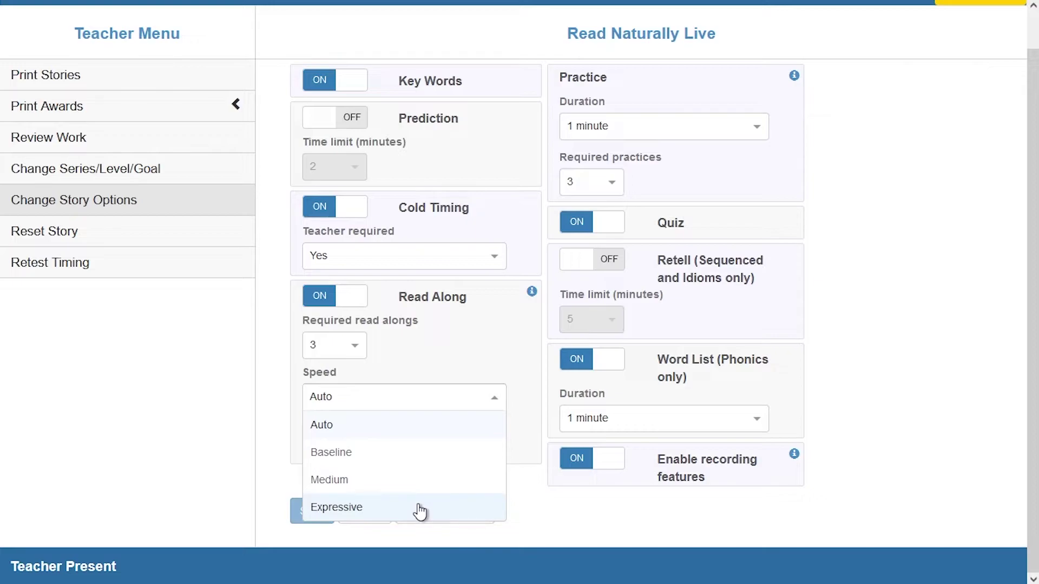
click(424, 388)
click(361, 349)
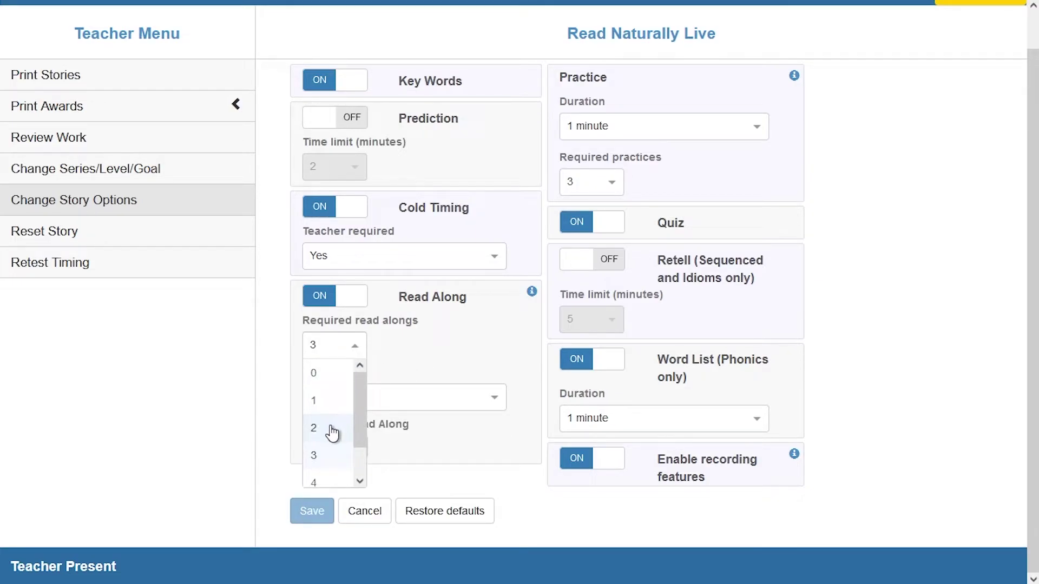
click(314, 428)
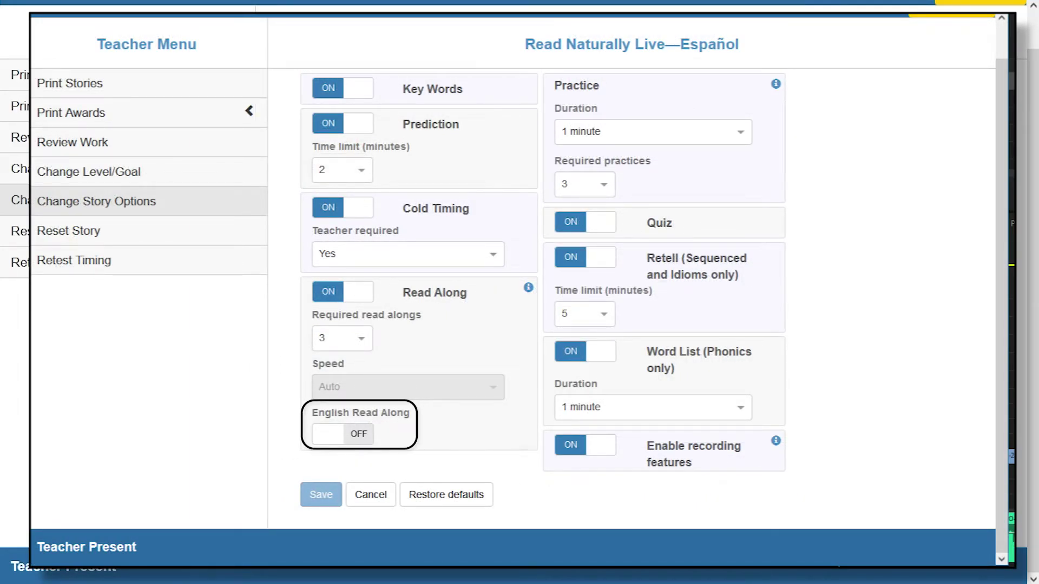
- Save the 2 required read alongs and leave the teacher menu
click(318, 509)
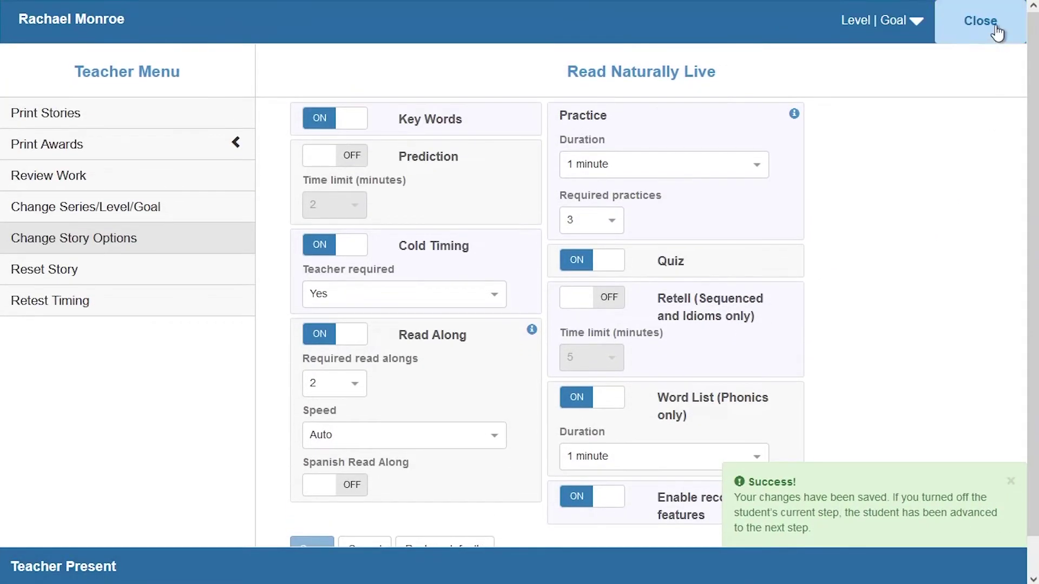
click(990, 21)
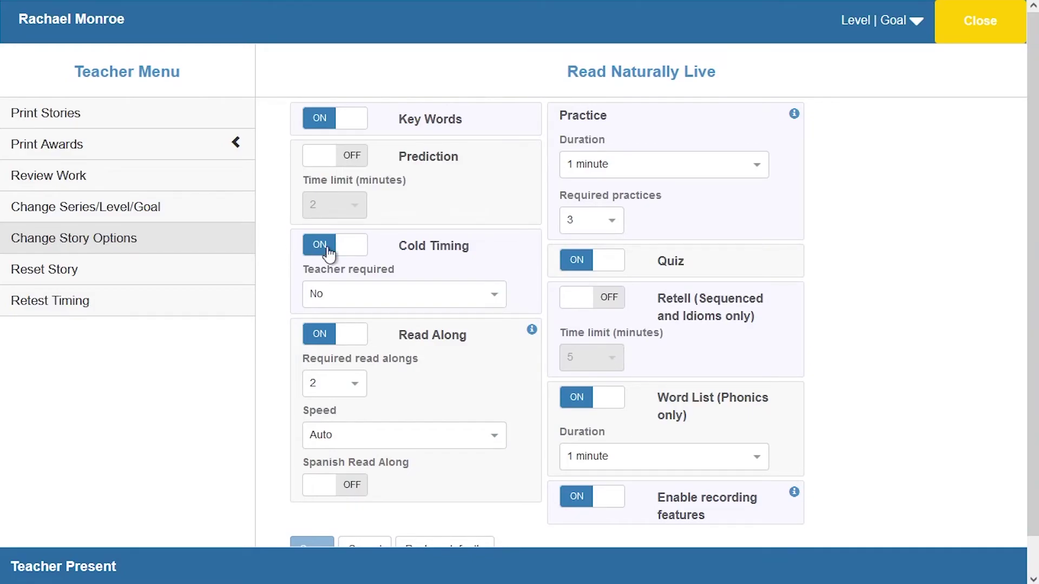
click(752, 168)
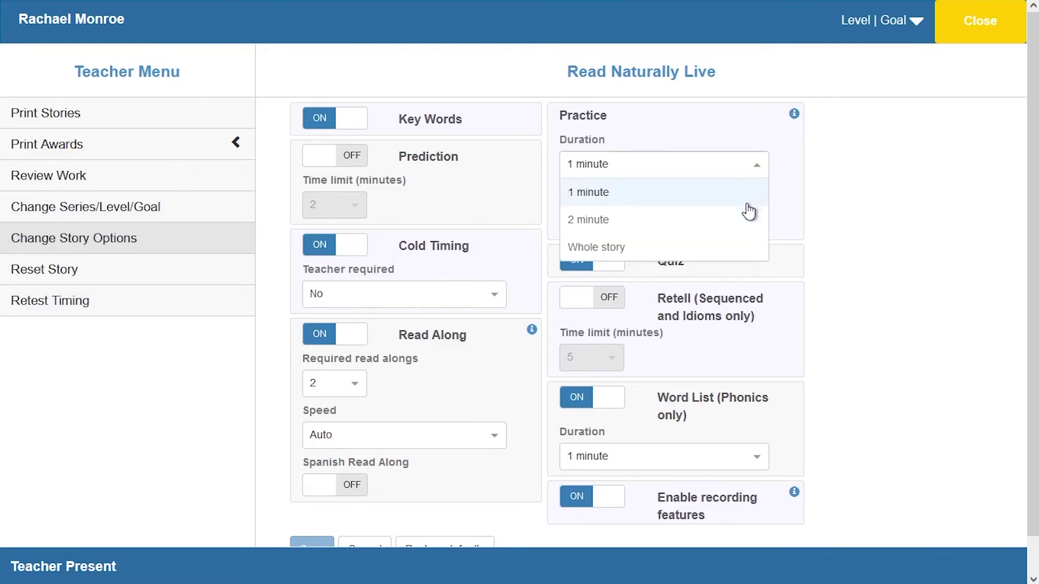
click(747, 244)
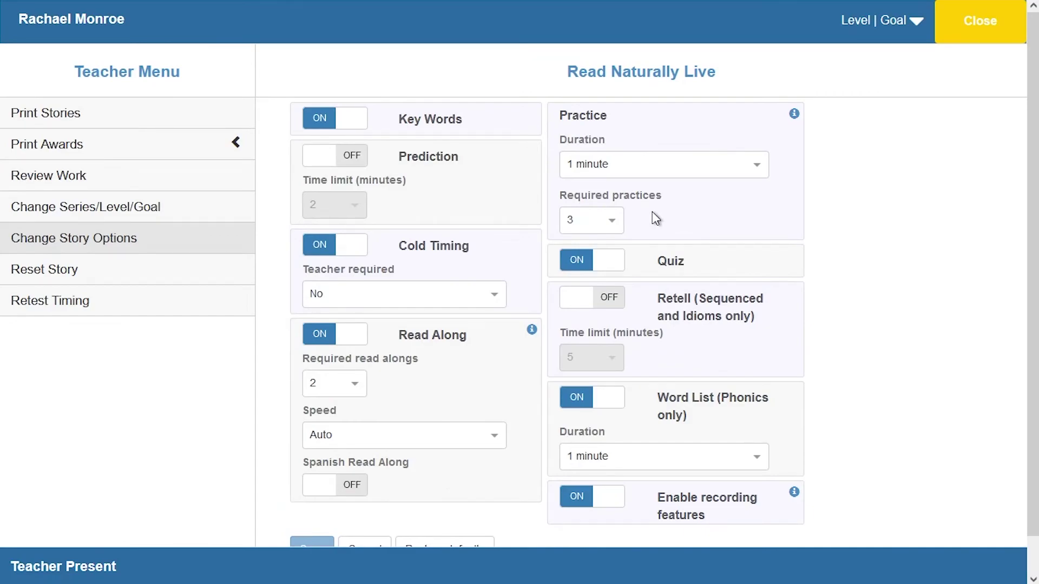
click(612, 223)
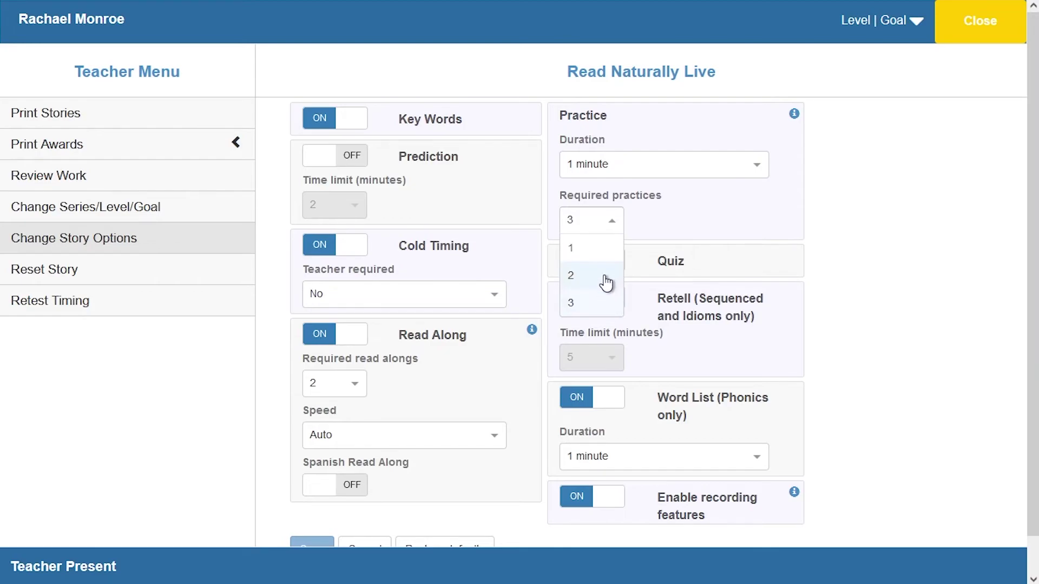
click(643, 225)
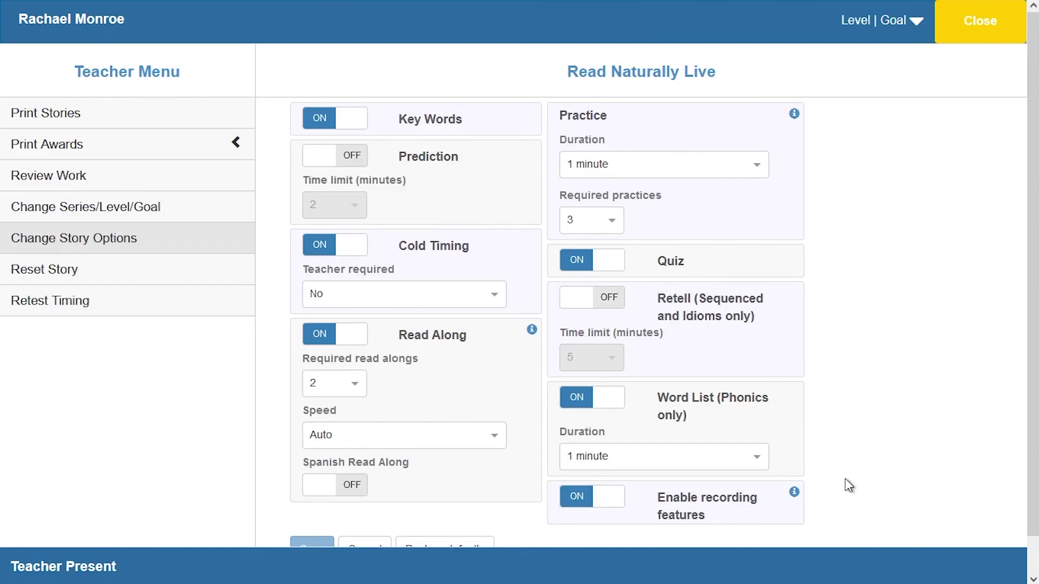
- Set 'Enable recording features' to OFF for the story and save the updated story options
click(603, 501)
scroll(524, 514, down, 1)
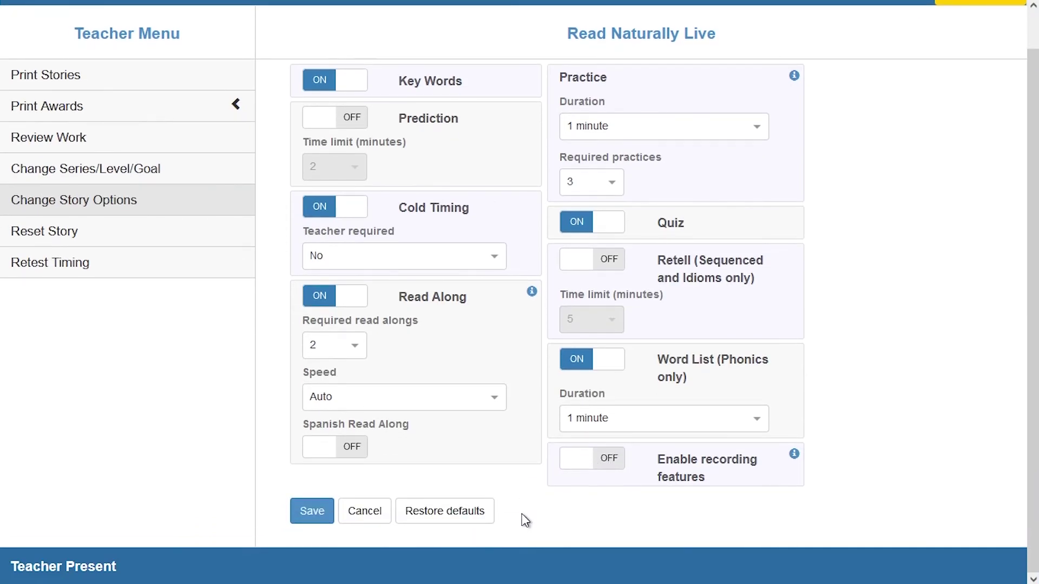
click(311, 514)
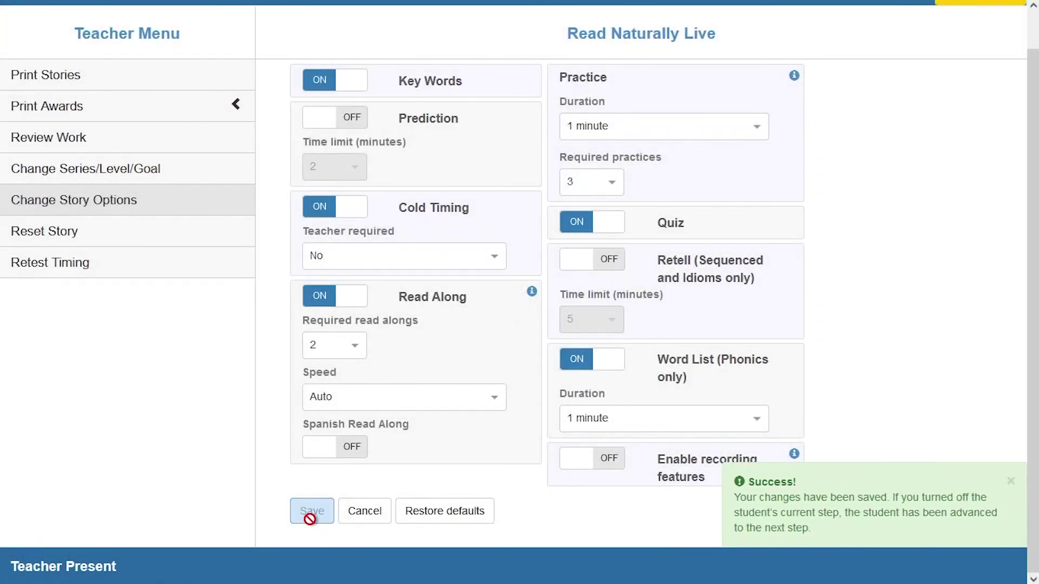